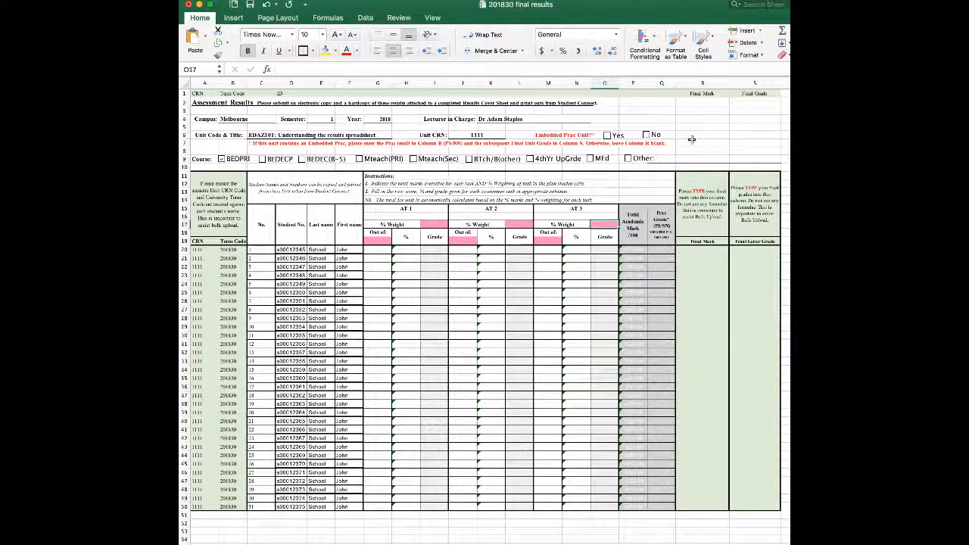
Examine the student name and number columns and the mark-entry area for AT 1, AT 2 and AT 3
left_click(285, 234)
left_click(322, 227)
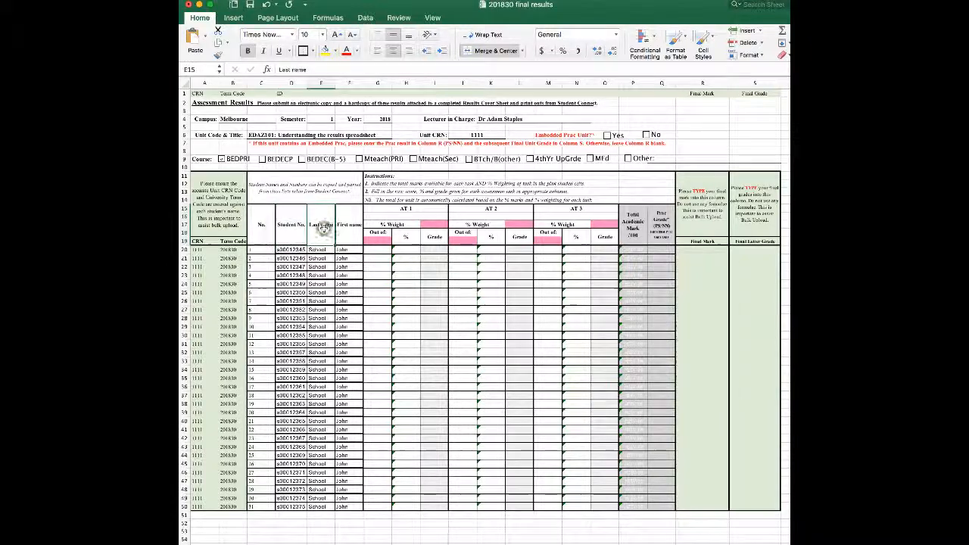
left_click(345, 228)
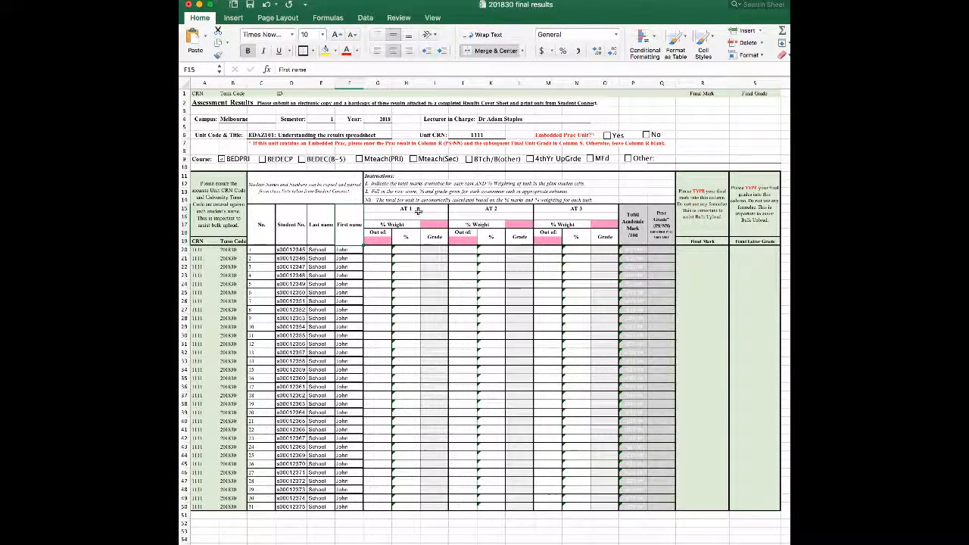
left_click_drag(417, 211, 658, 508)
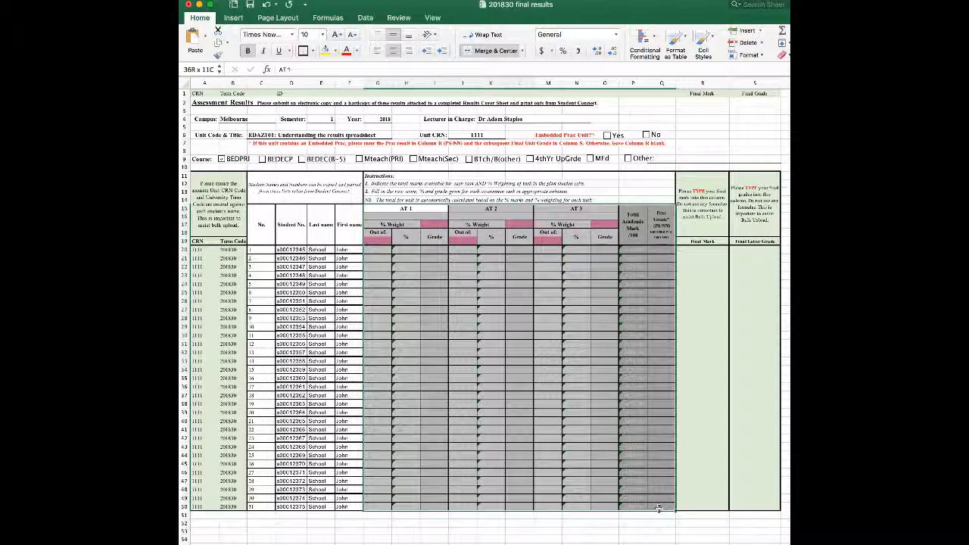
left_click_drag(659, 509, 573, 405)
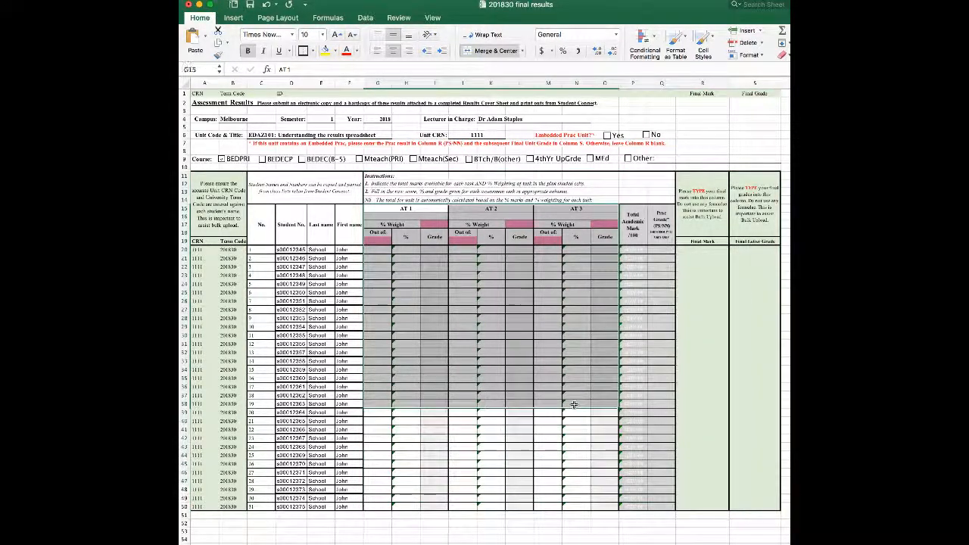
left_click(539, 413)
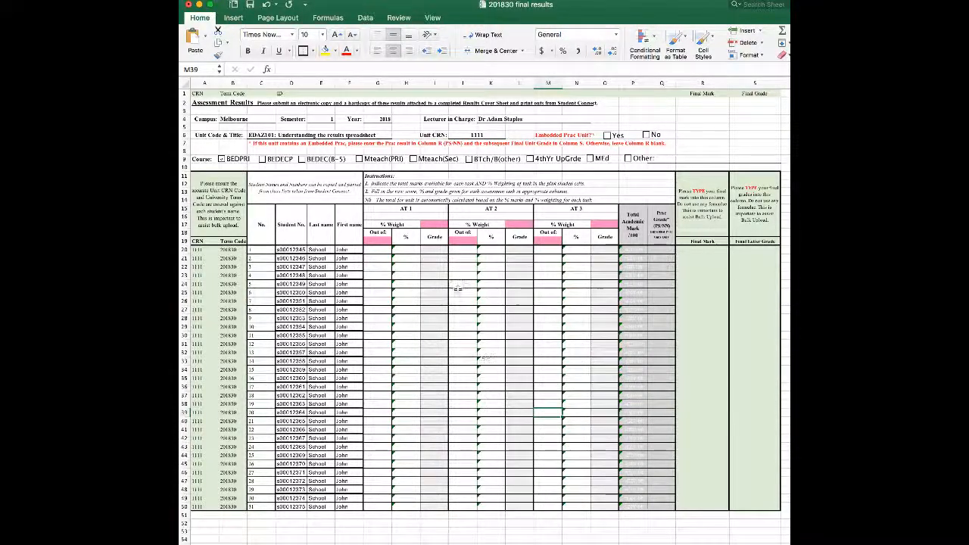
left_click(397, 225)
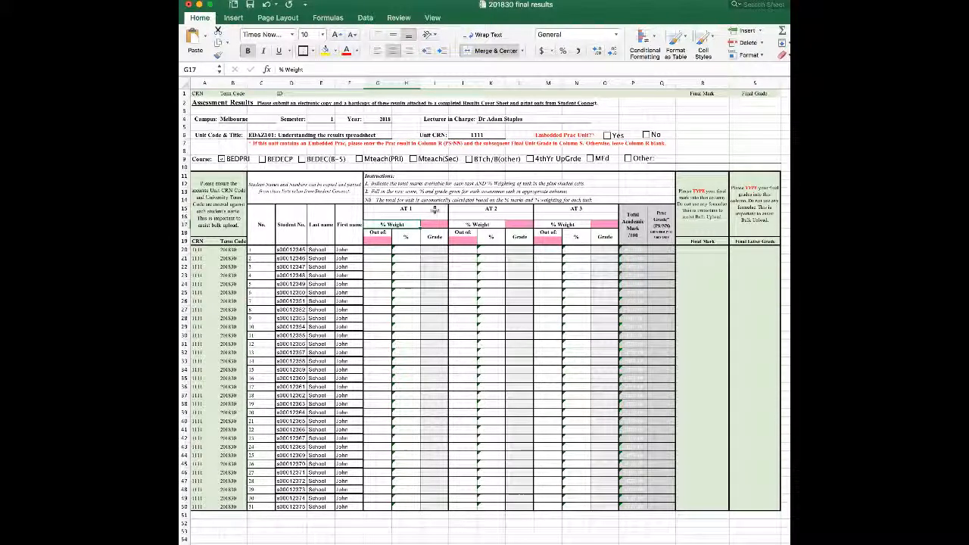
left_click(438, 258)
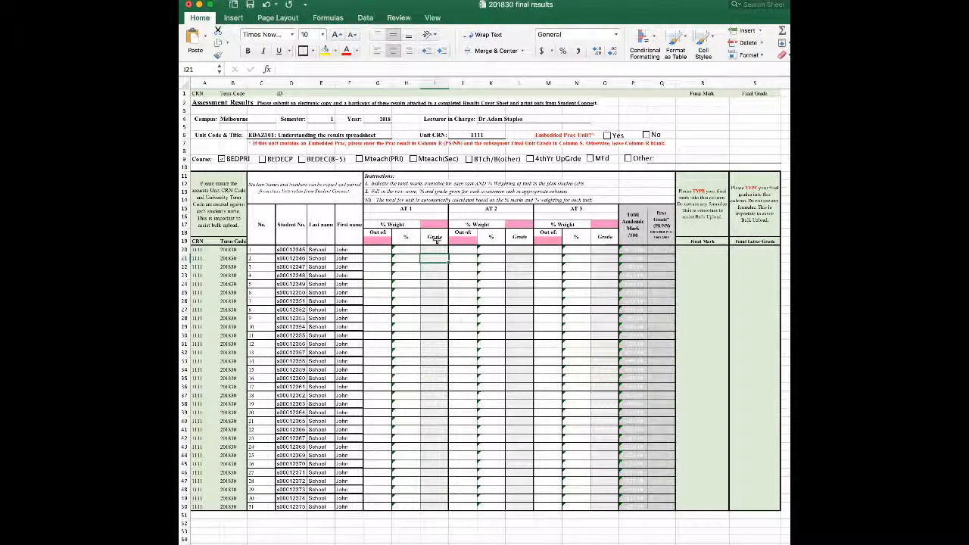
Enter the % Weight values for the three assessment tasks: 25 for AT 1, 30 for AT 2 and 45 for AT 3
left_click(433, 224)
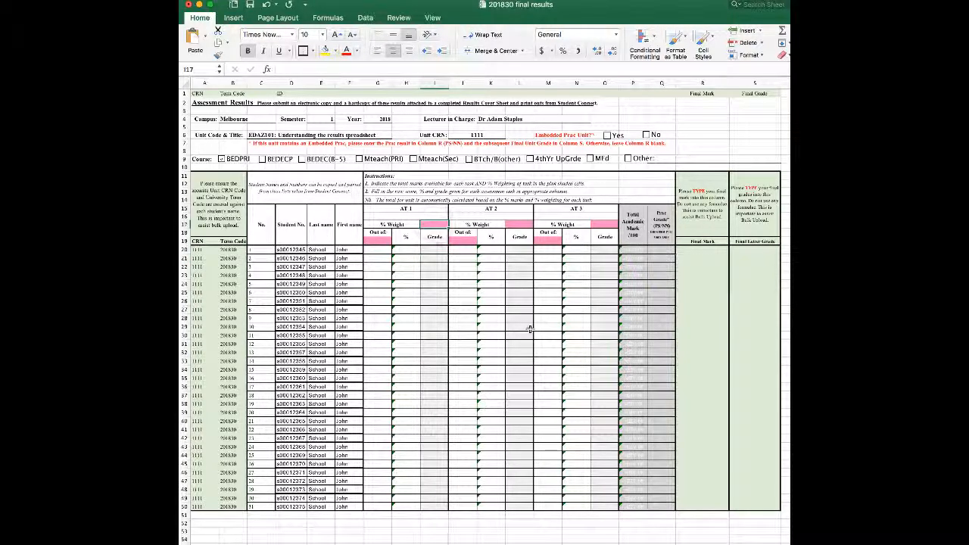
type("25")
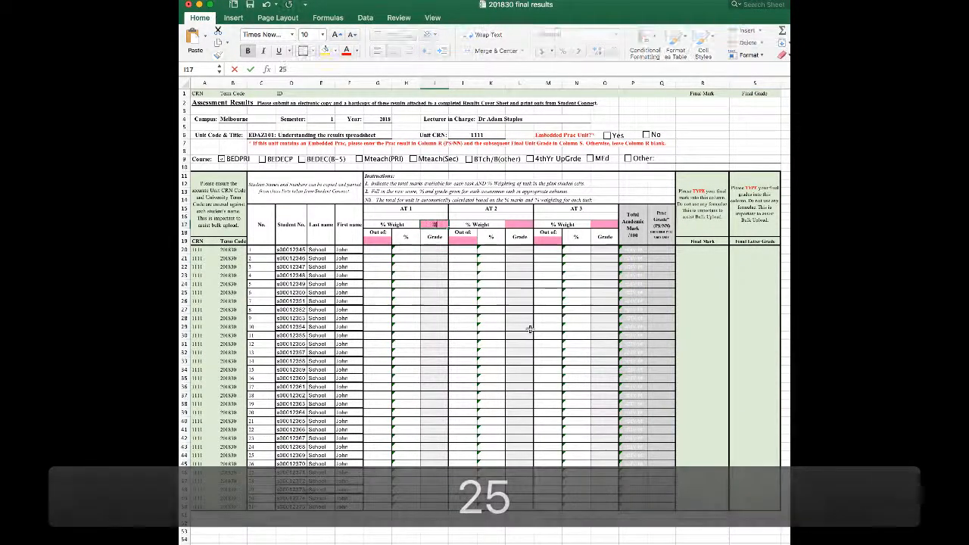
left_click(507, 329)
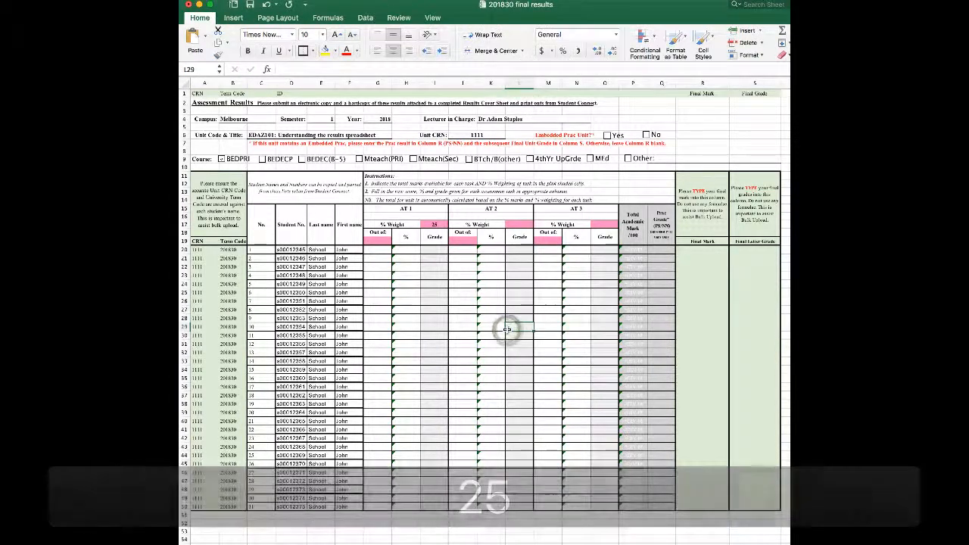
left_click(516, 224)
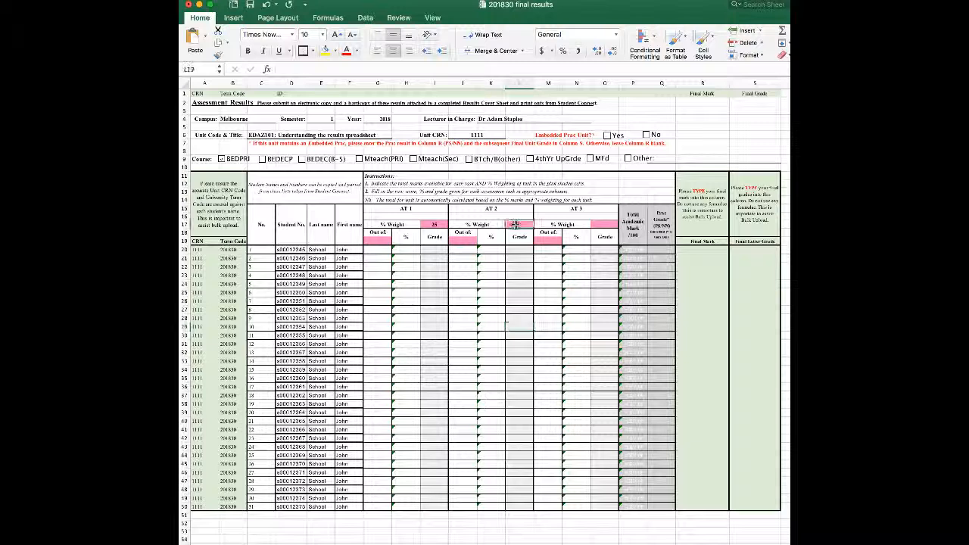
type("30")
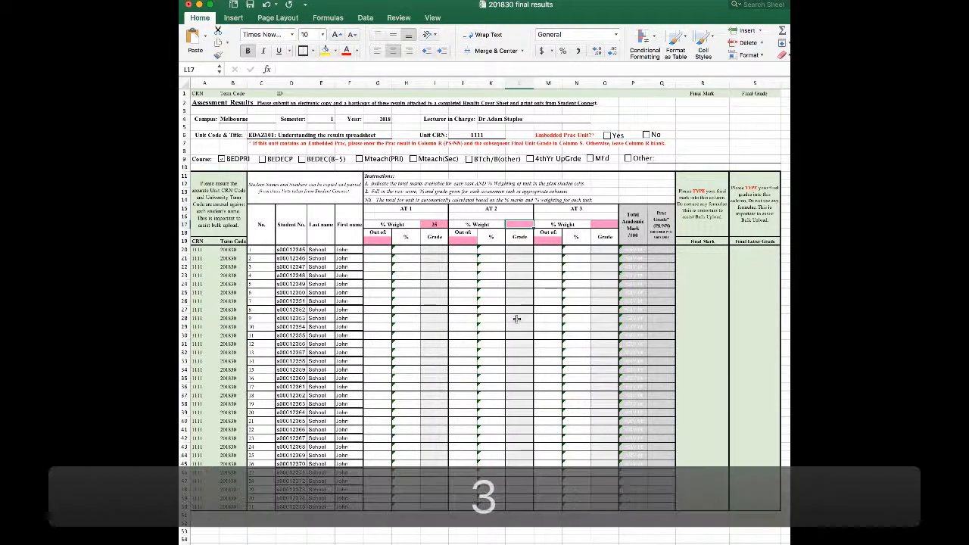
left_click(520, 335)
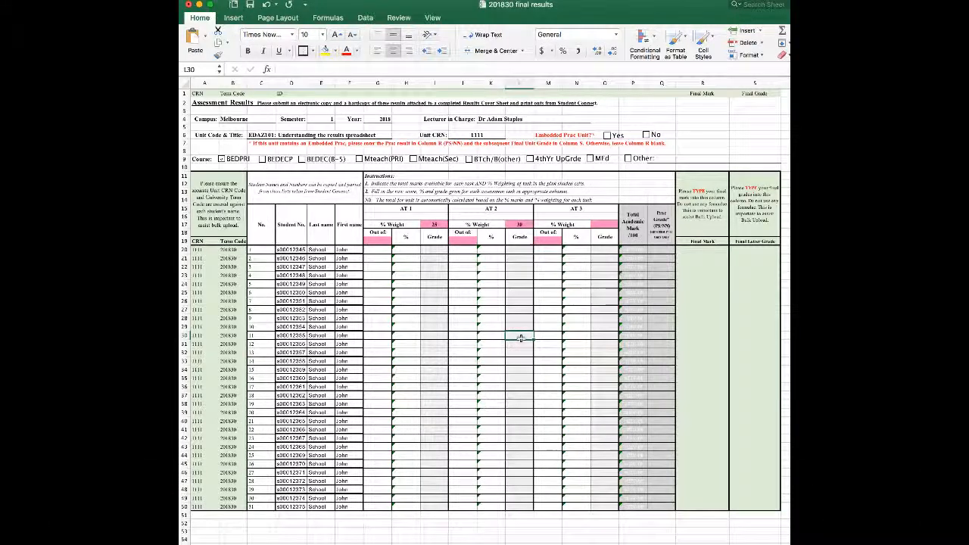
left_click(599, 225)
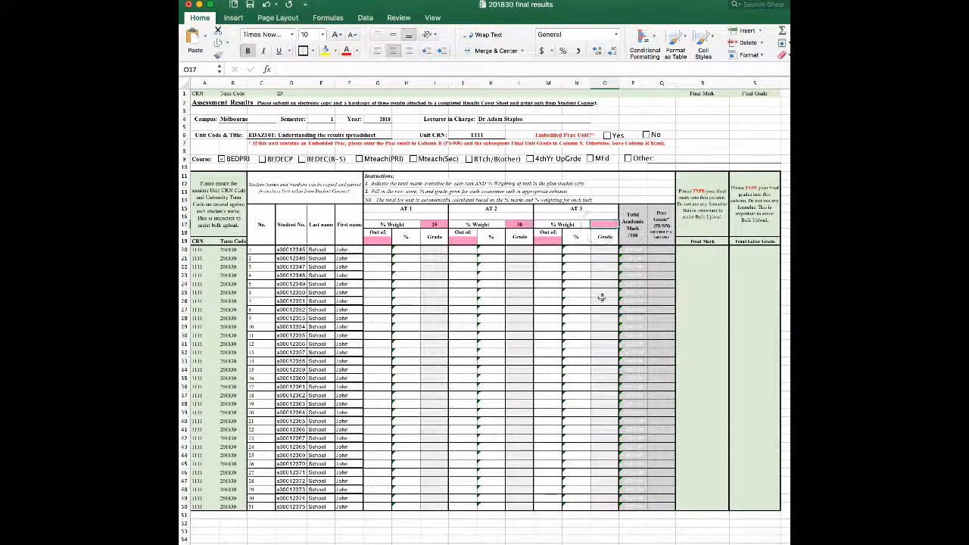
type("45")
left_click(586, 347)
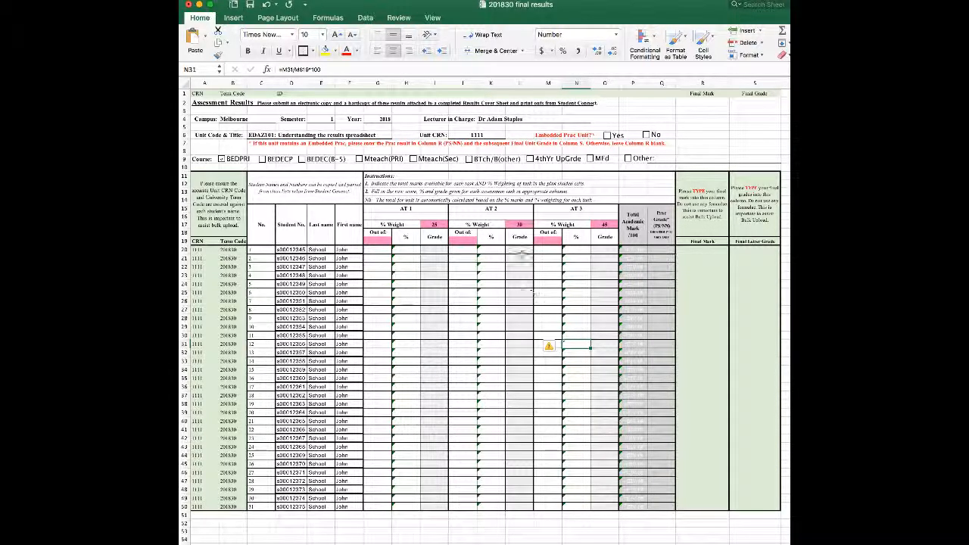
left_click(437, 209)
left_click(487, 209)
left_click(556, 209)
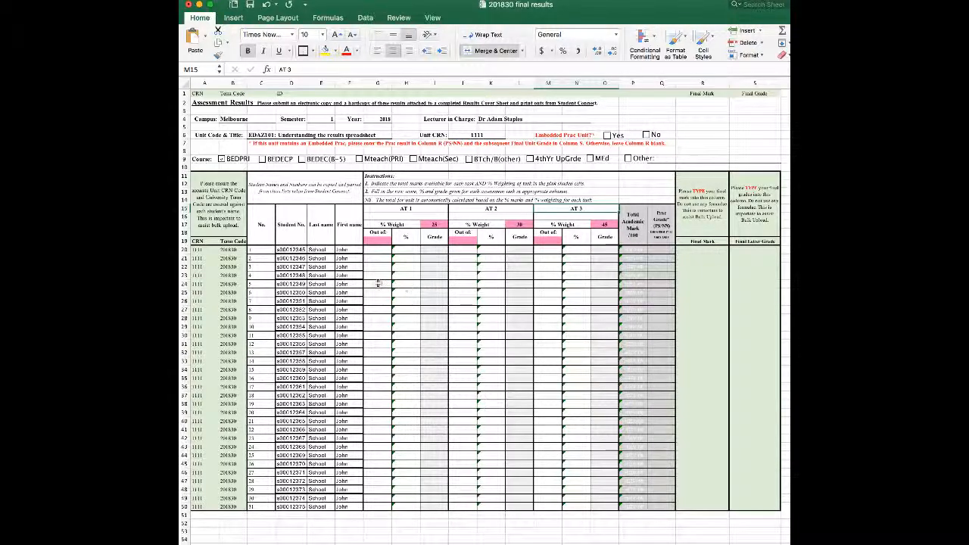
Enter the Out of marks for the tasks: 20 for AT 1, 50 for AT 2 and 50 for AT 3
left_click(377, 240)
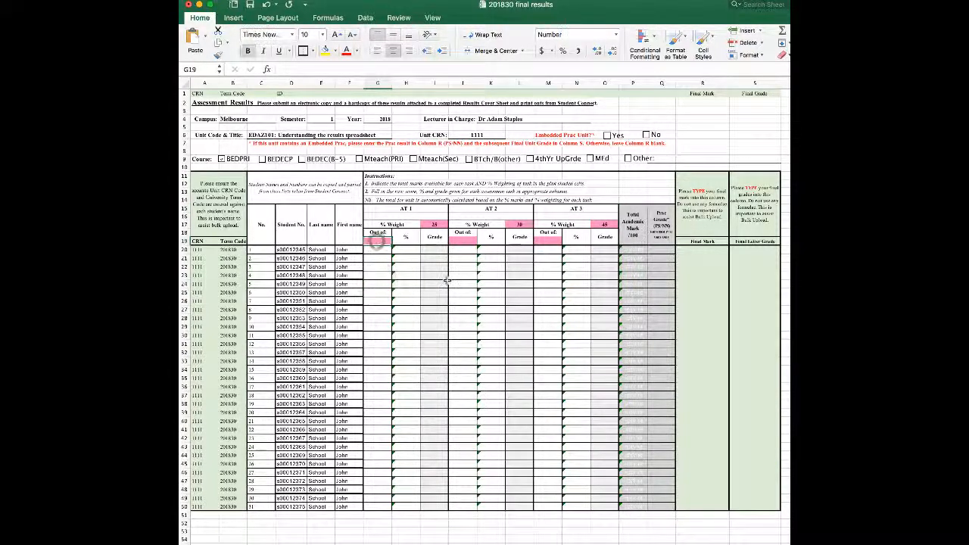
type("20")
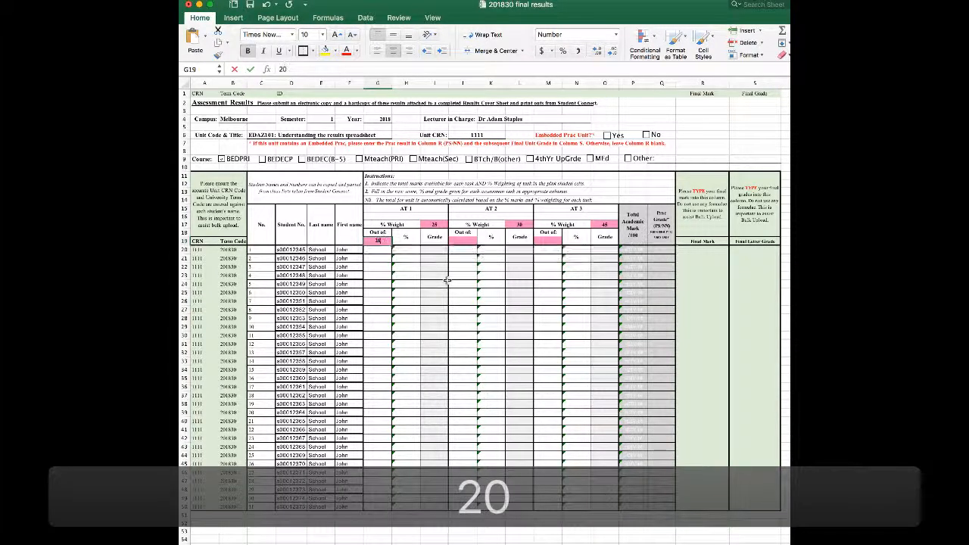
left_click(461, 286)
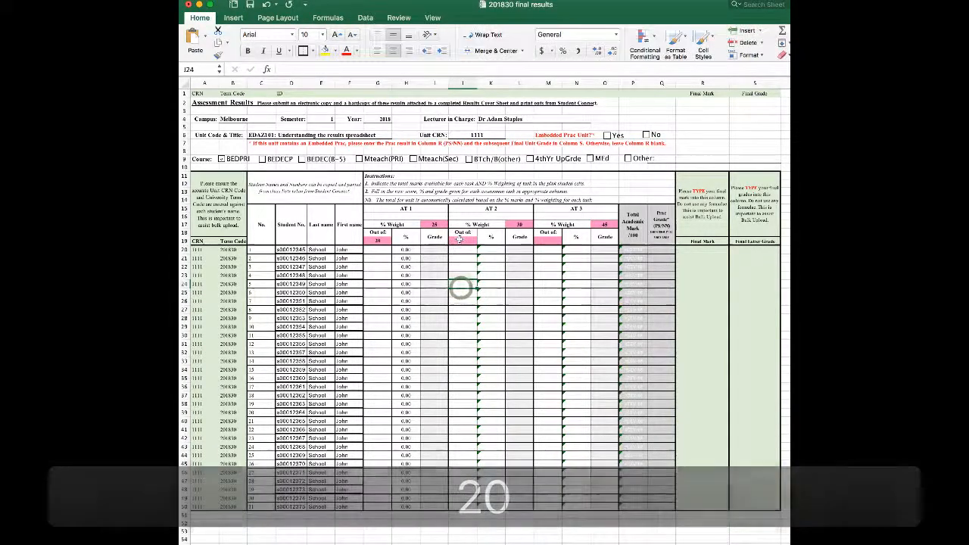
left_click(460, 240)
type("50")
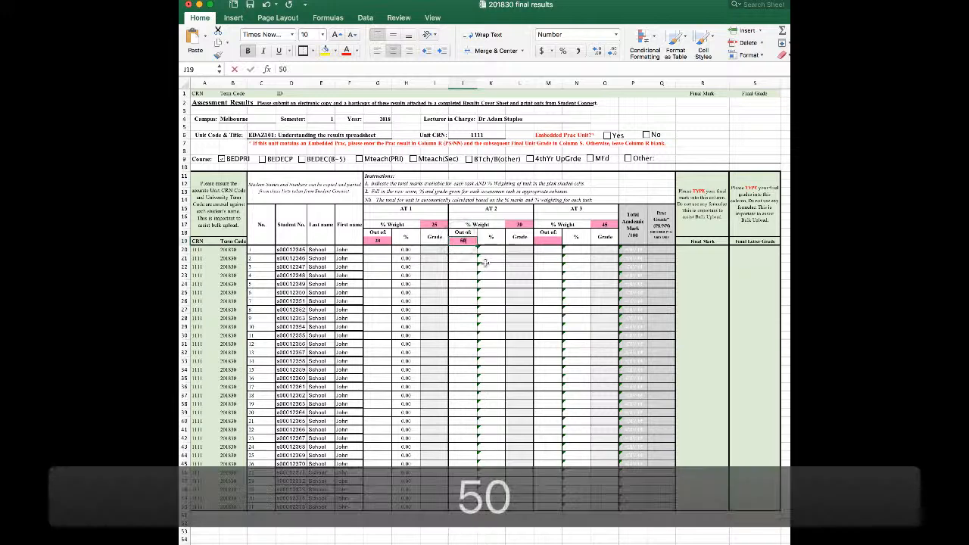
key("Return")
left_click(549, 285)
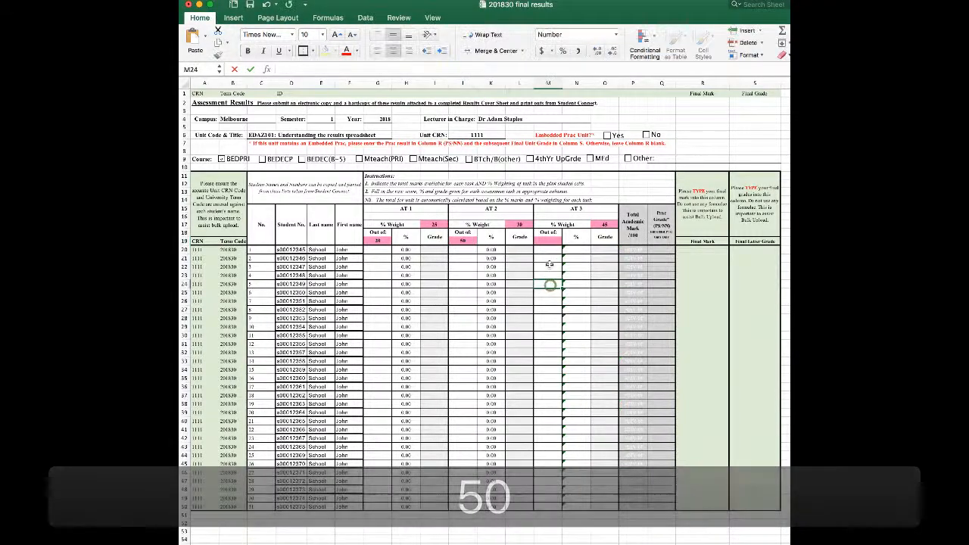
left_click(550, 240)
type("5")
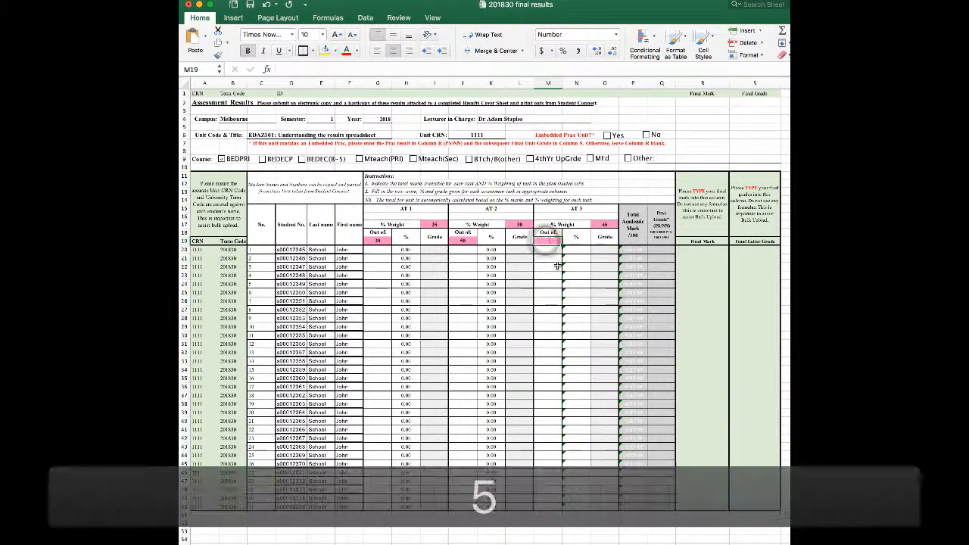
type("0")
left_click(539, 313)
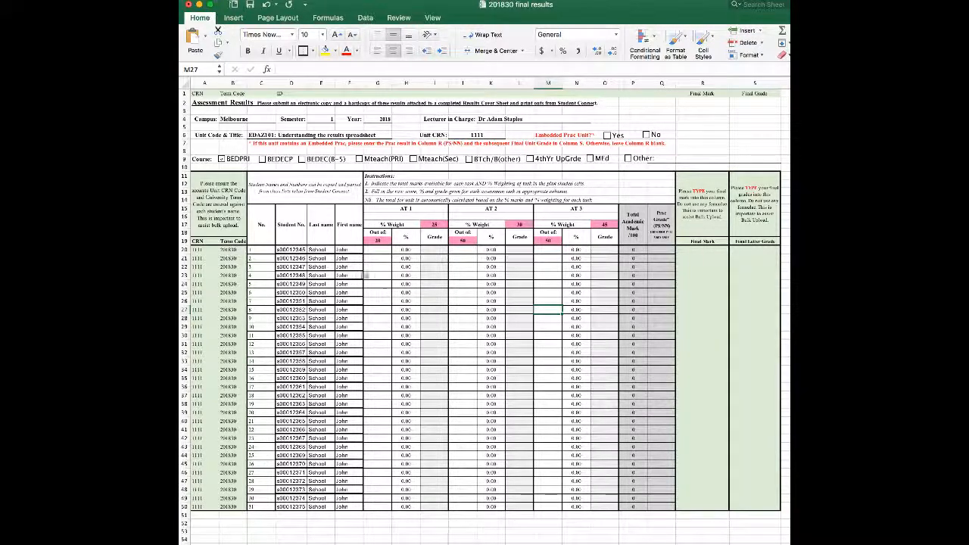
Enter the first student's raw marks in row 20: 18 for AT 1, 21 for AT 2 and 32 for AT 3
left_click(264, 250)
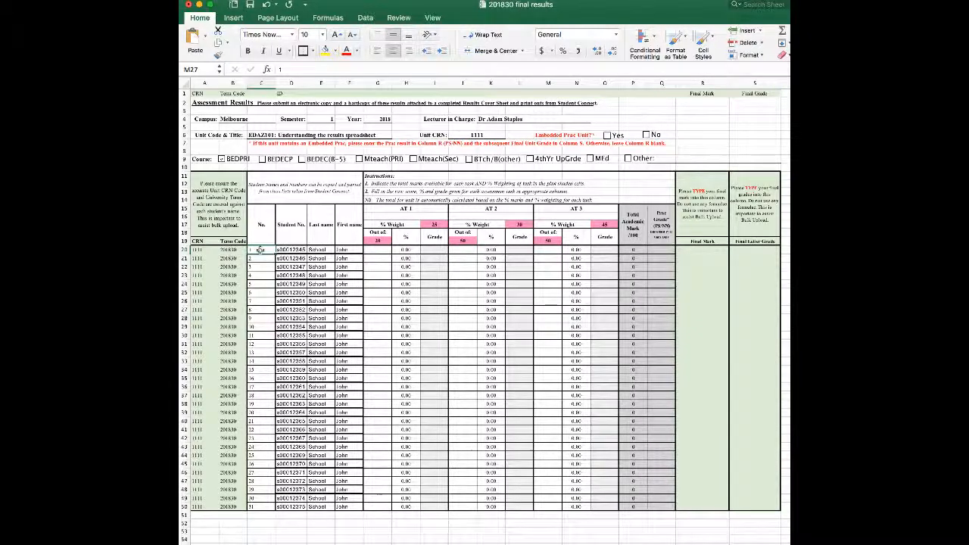
left_click(379, 292)
left_click(378, 249)
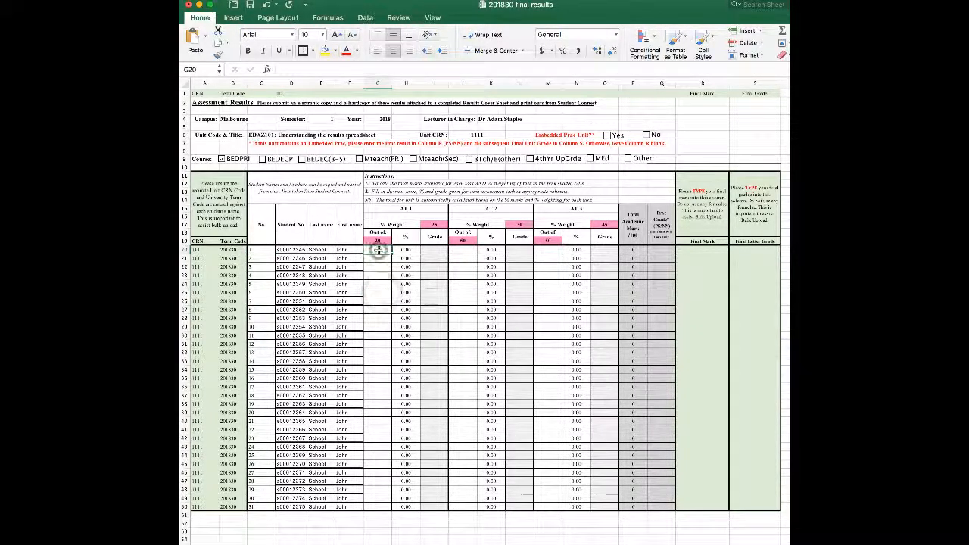
type("18")
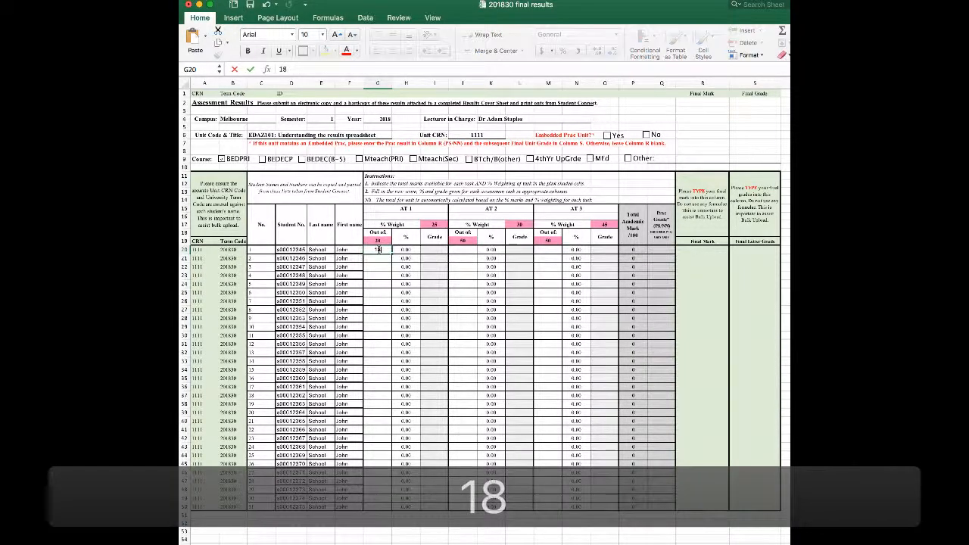
key("Right")
key("Right")
key("Right")
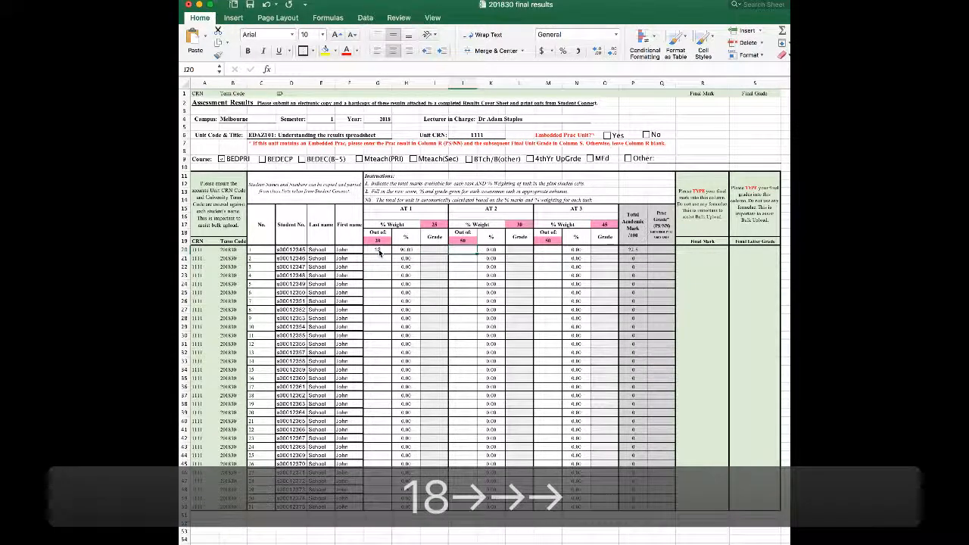
type("21")
key("Right")
key("Right")
key("Right")
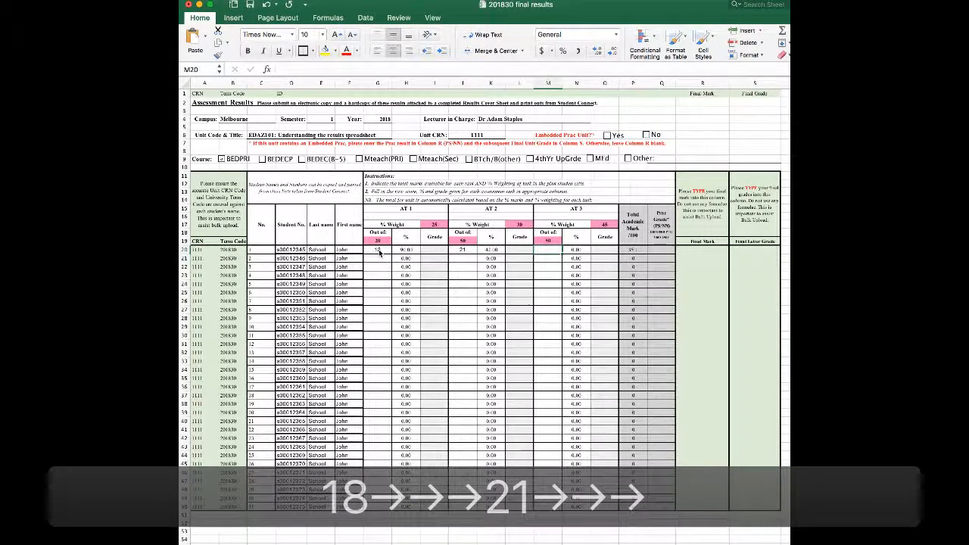
type("32")
key("Right")
key("Right")
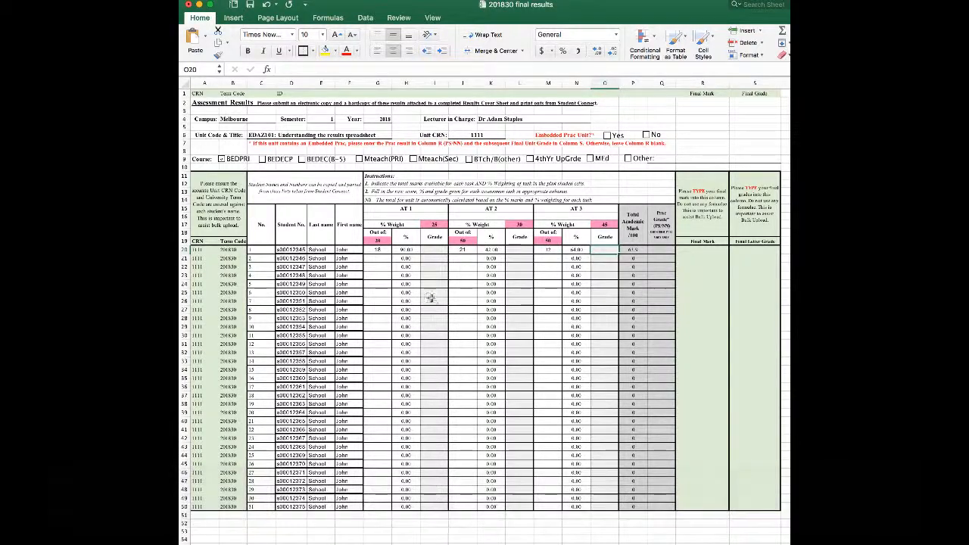
Review the % columns of AT 1, AT 2 and AT 3, including the first student's percentages for AT 2 and AT 1
left_click(408, 211)
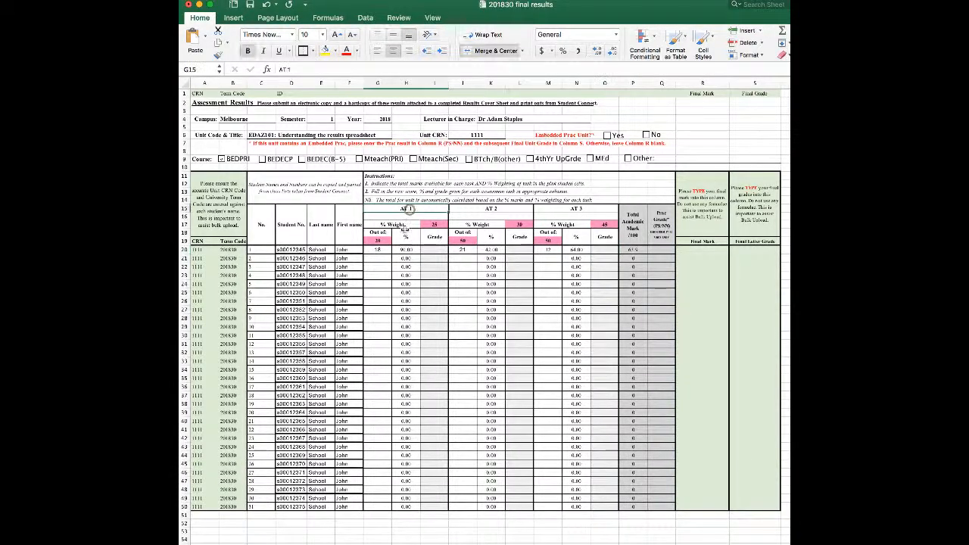
left_click(406, 238)
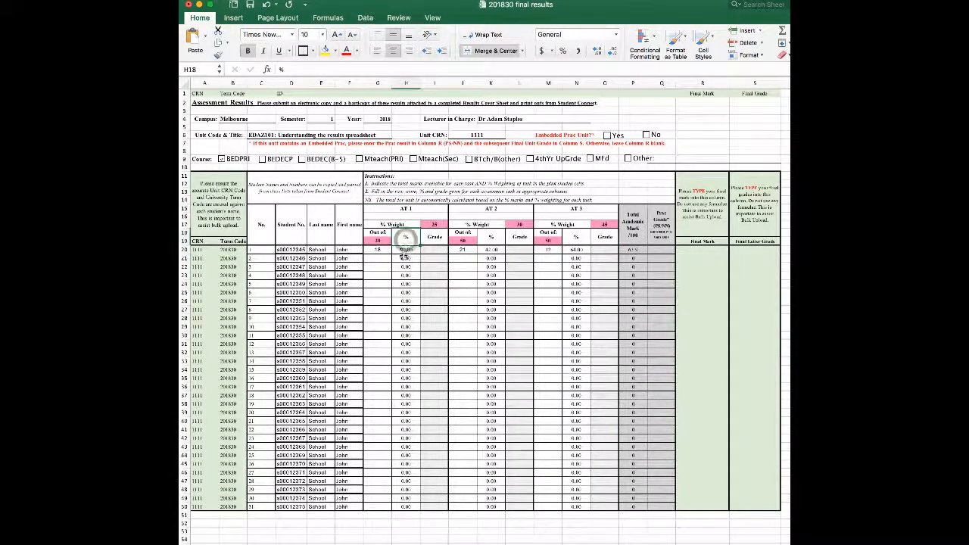
left_click(491, 236)
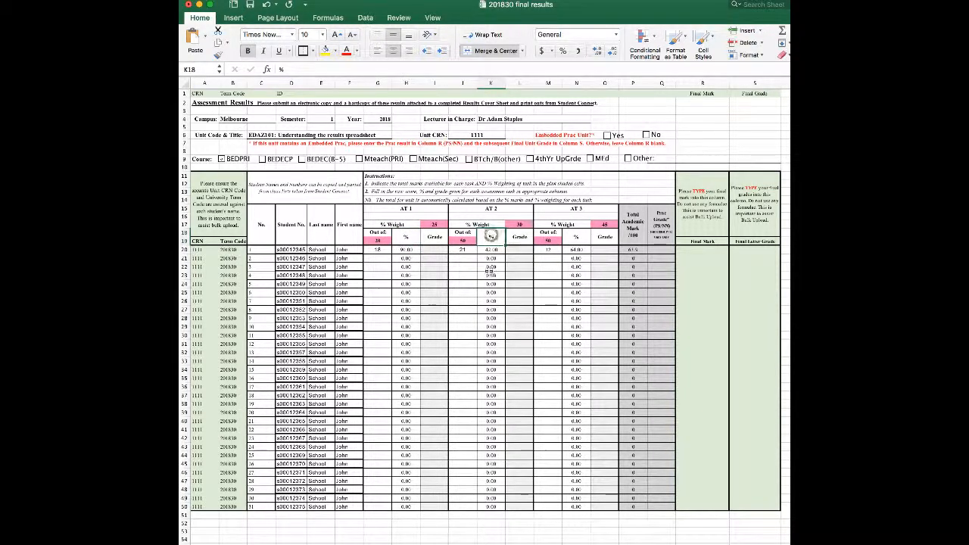
left_click(577, 237)
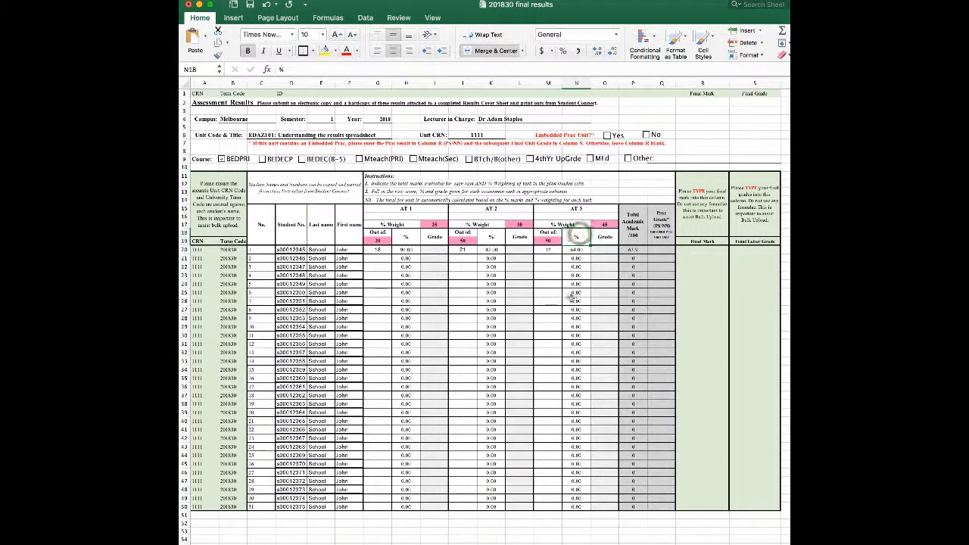
left_click(491, 250)
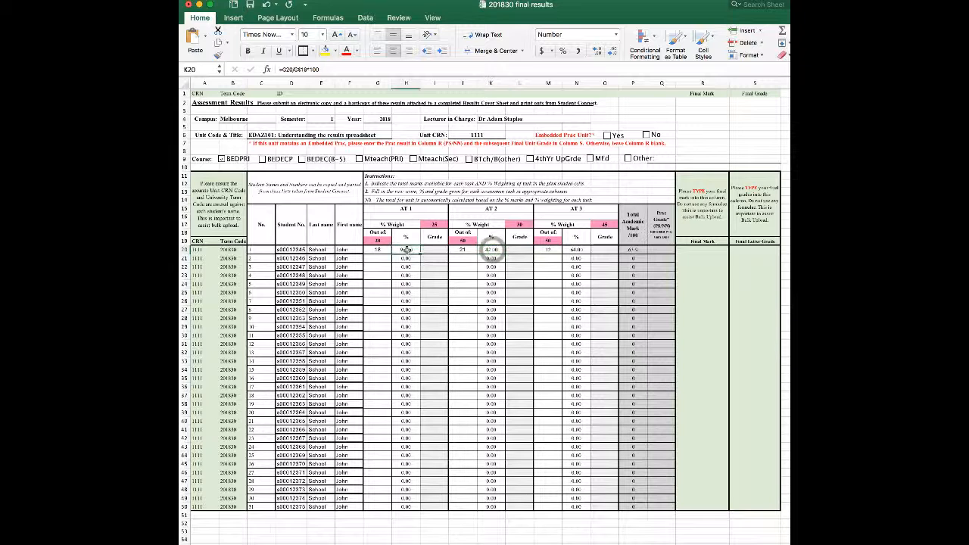
left_click(407, 250)
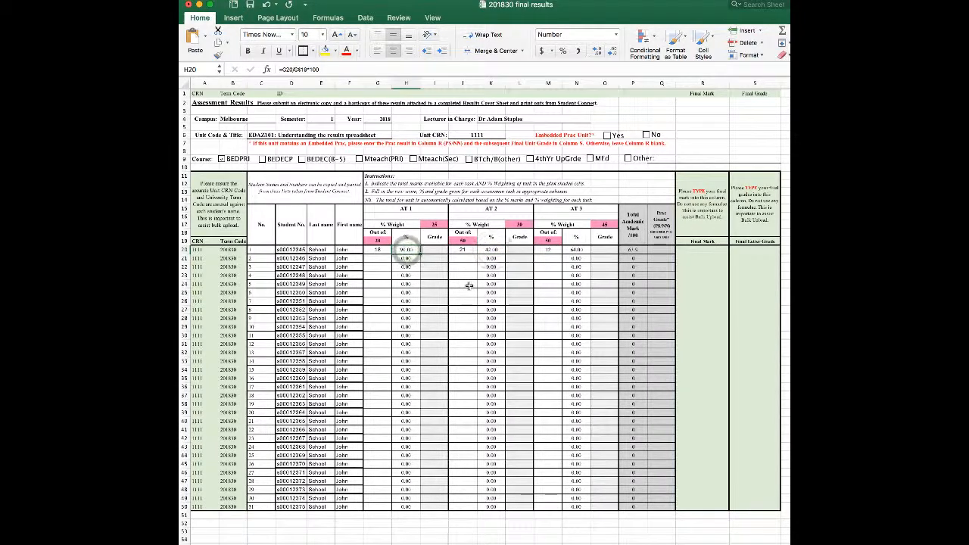
Inspect the formula behind the first student's Total Academic Mark in cell P20
left_click(634, 227)
left_click(633, 251)
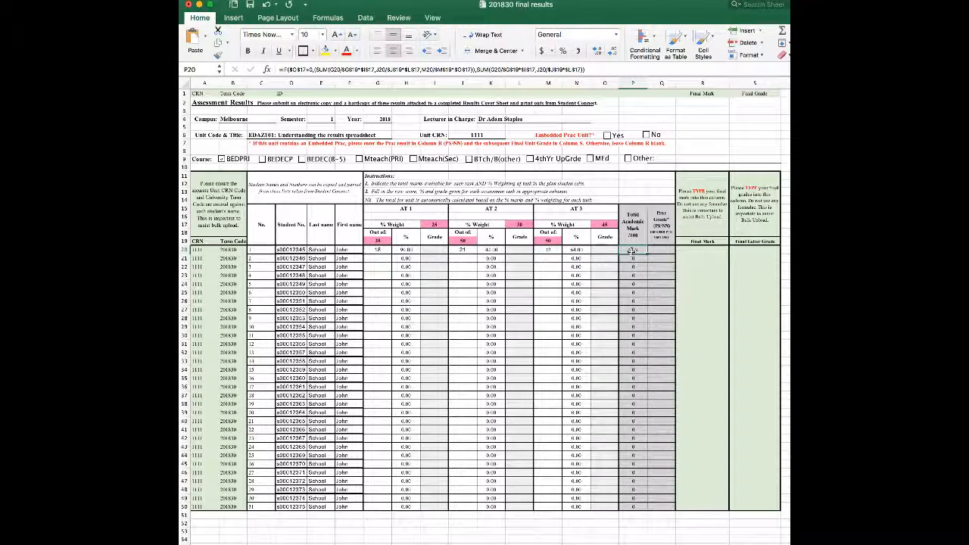
left_click(627, 250)
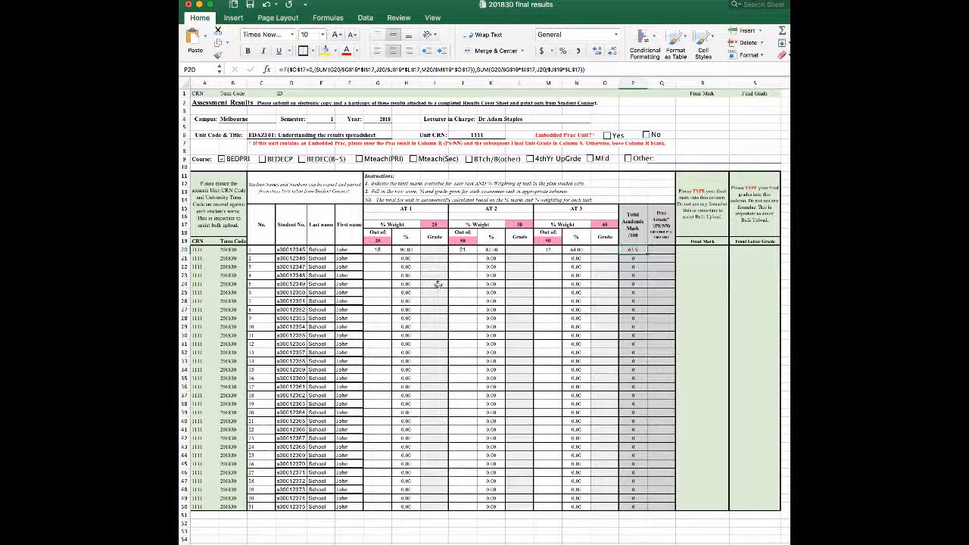
Enter the first student's task grades in row 20: HD for AT 1, NN for AT 2 and PA for AT 3
left_click(409, 250)
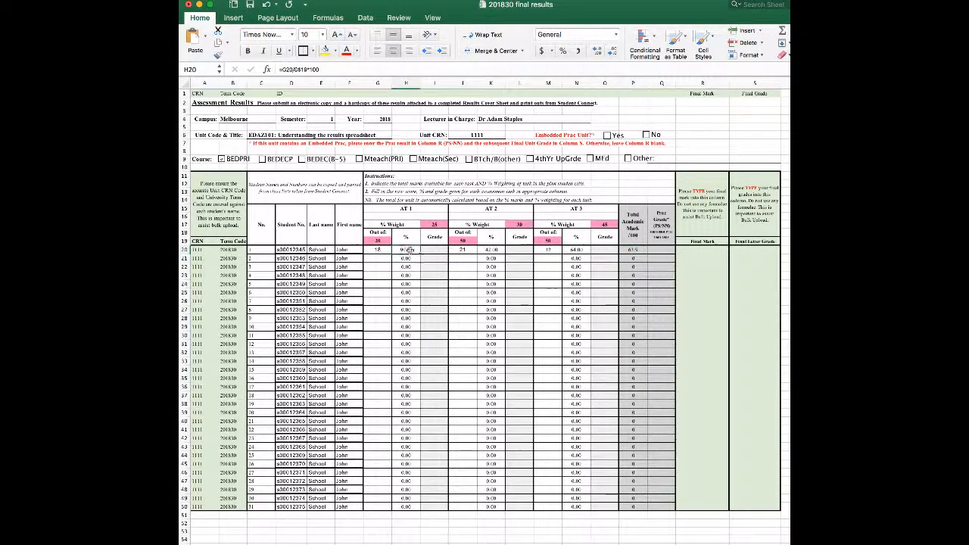
left_click(432, 250)
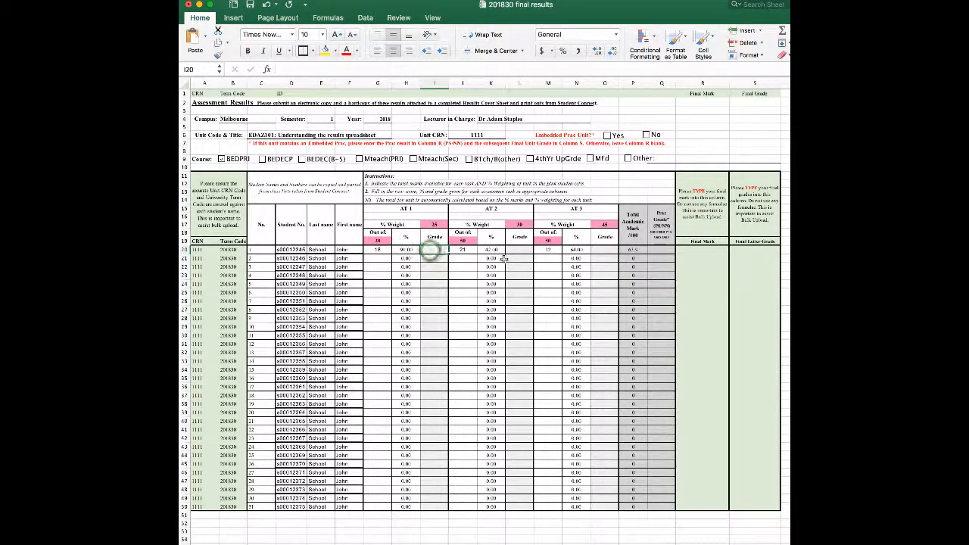
type("HD")
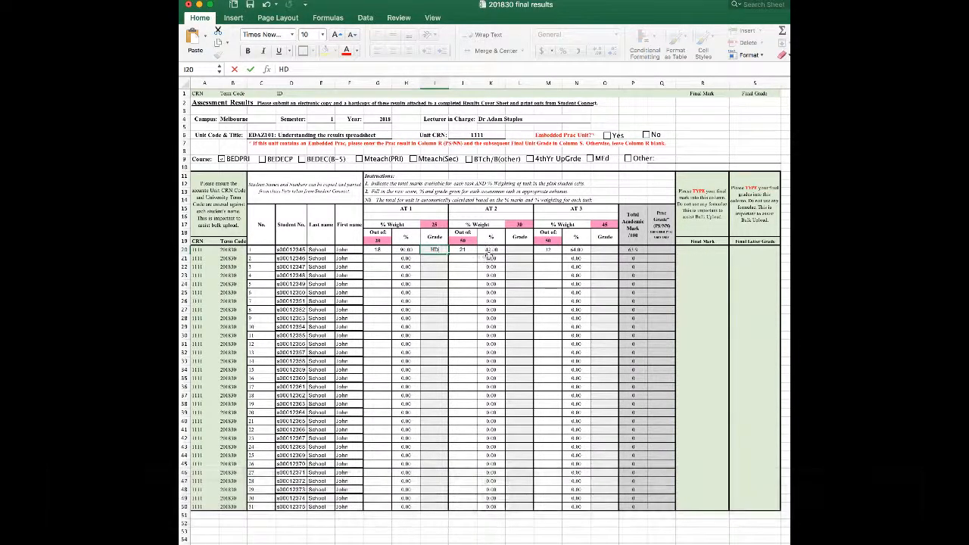
left_click(520, 250)
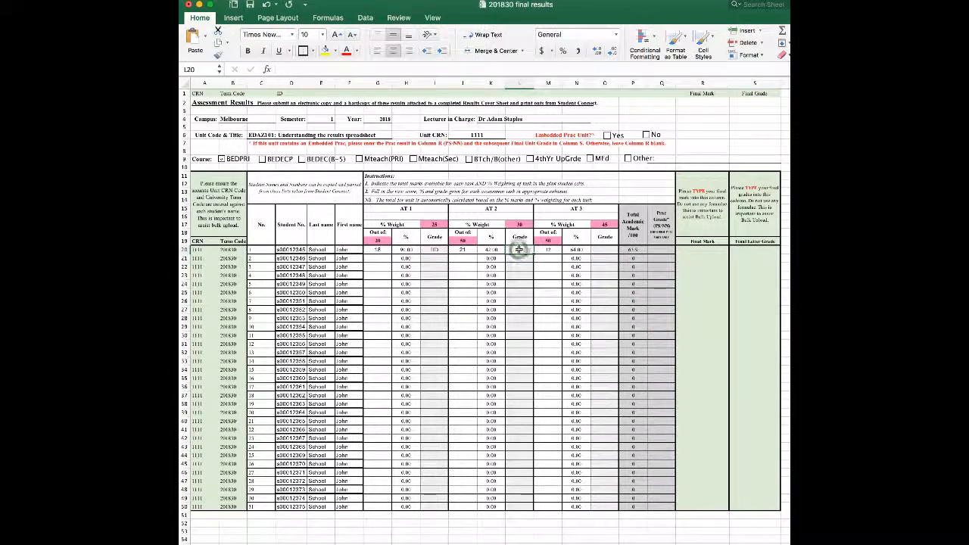
type("NN")
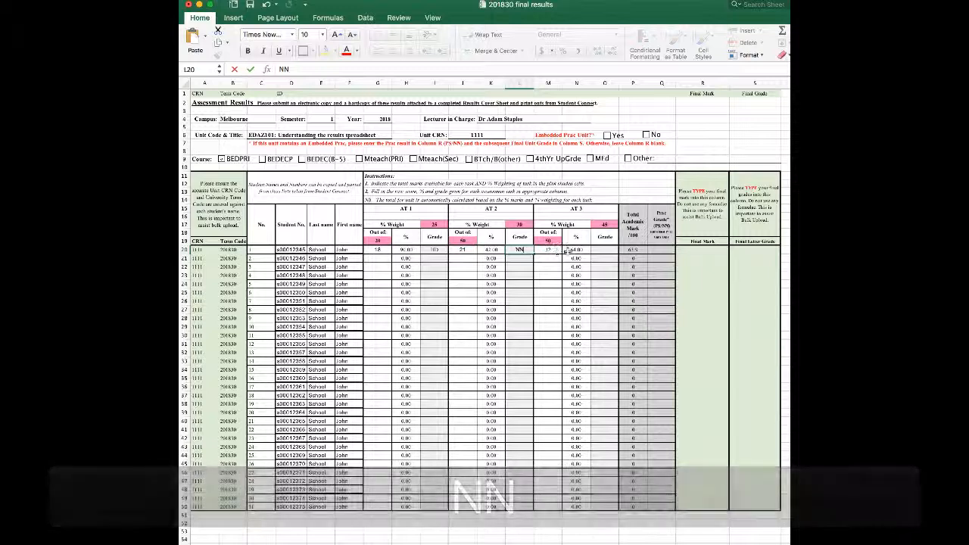
left_click(604, 250)
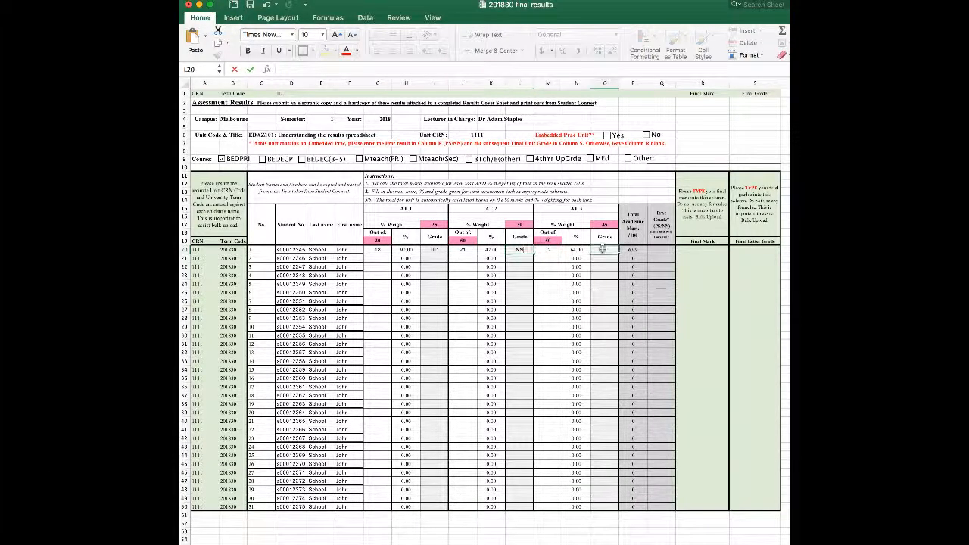
type("PA")
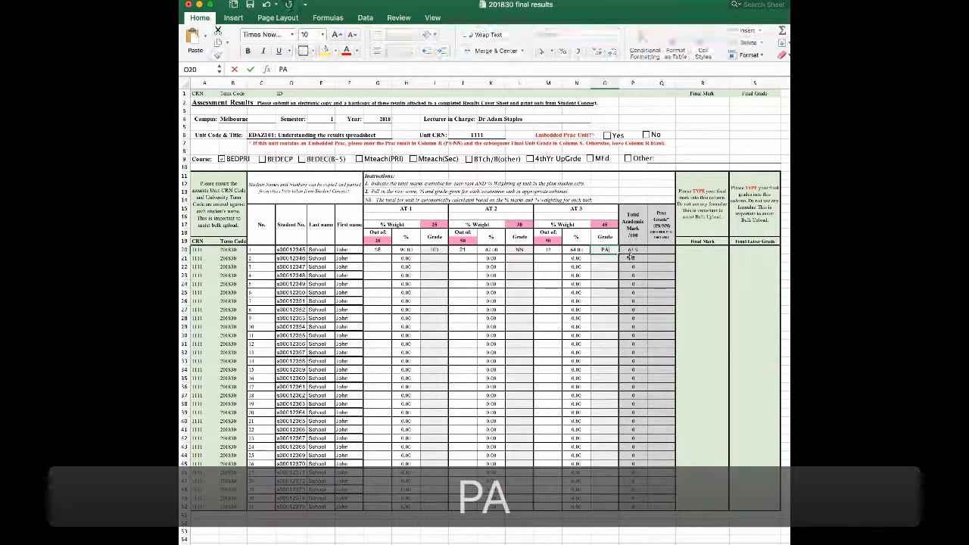
left_click(632, 294)
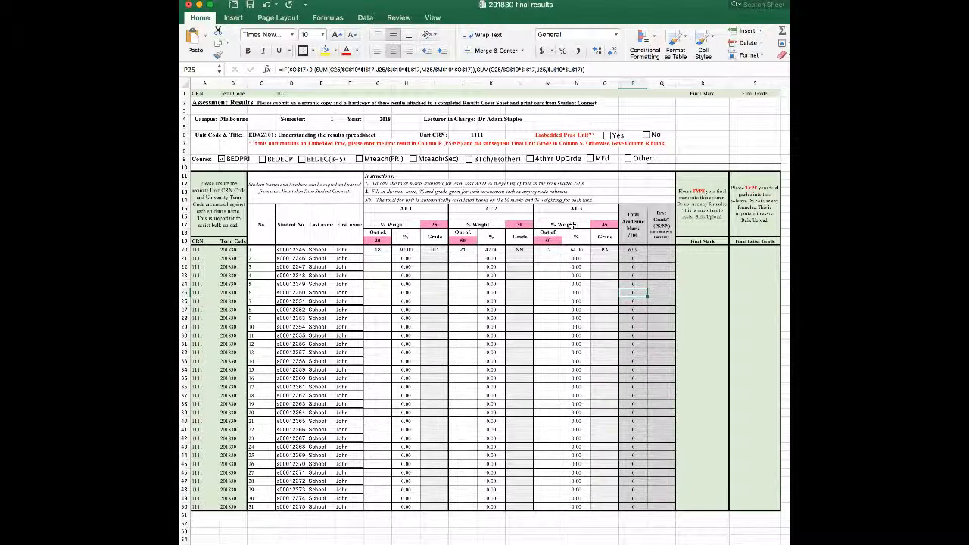
Examine the first student's Final Mark and Final Letter Grade cells in columns R and S
left_click(698, 250)
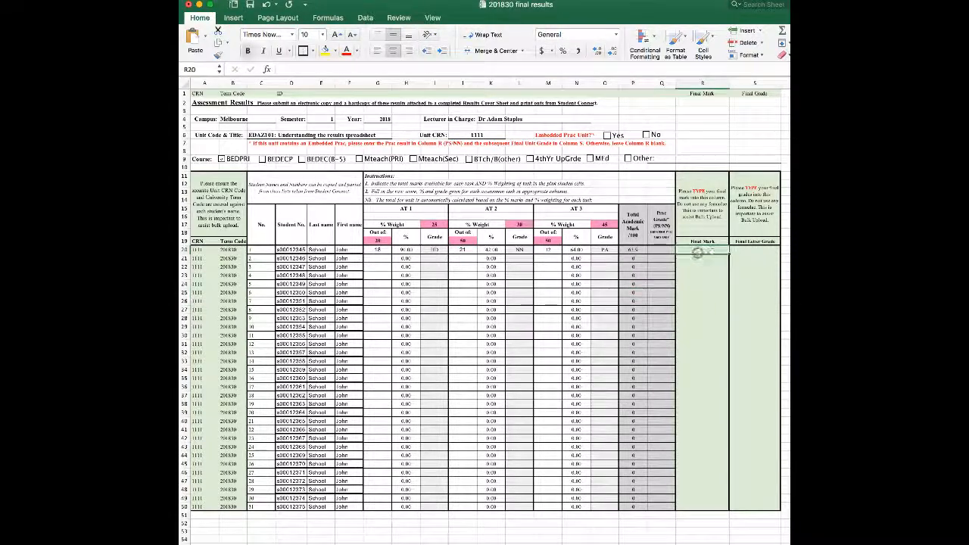
left_click(739, 251)
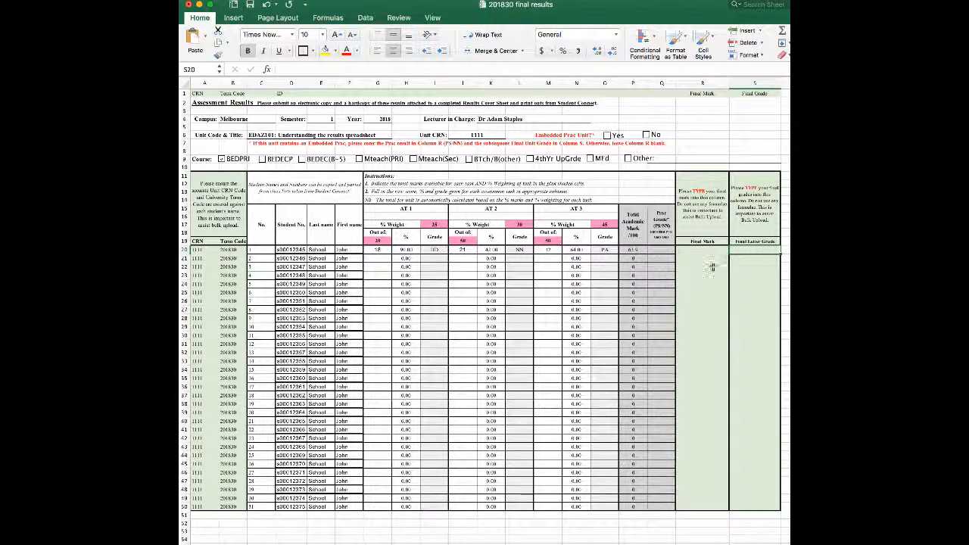
left_click(711, 253, "shift")
left_click(711, 253)
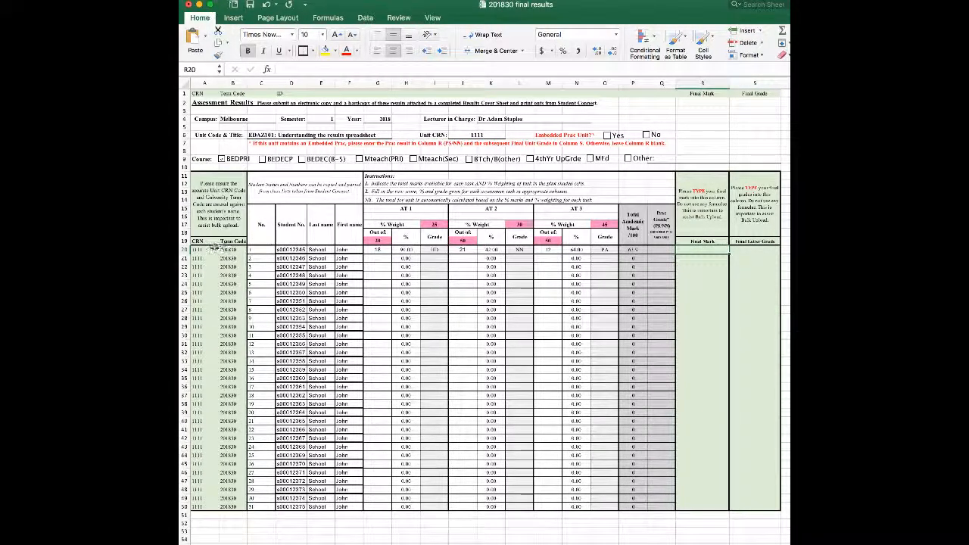
left_click(704, 251)
left_click(746, 254)
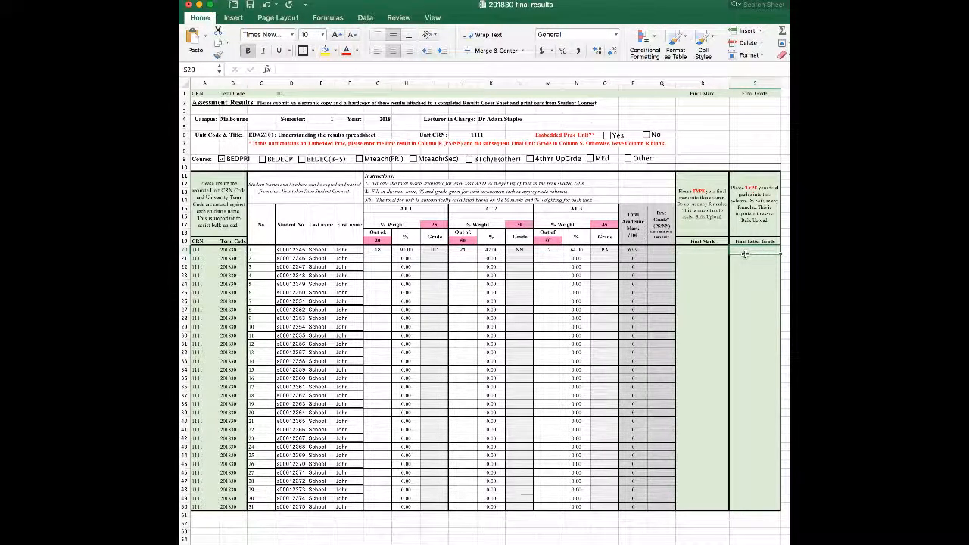
Enter 64 as the first student's Final Mark and PA as the Final Letter Grade in row 20
left_click(697, 251)
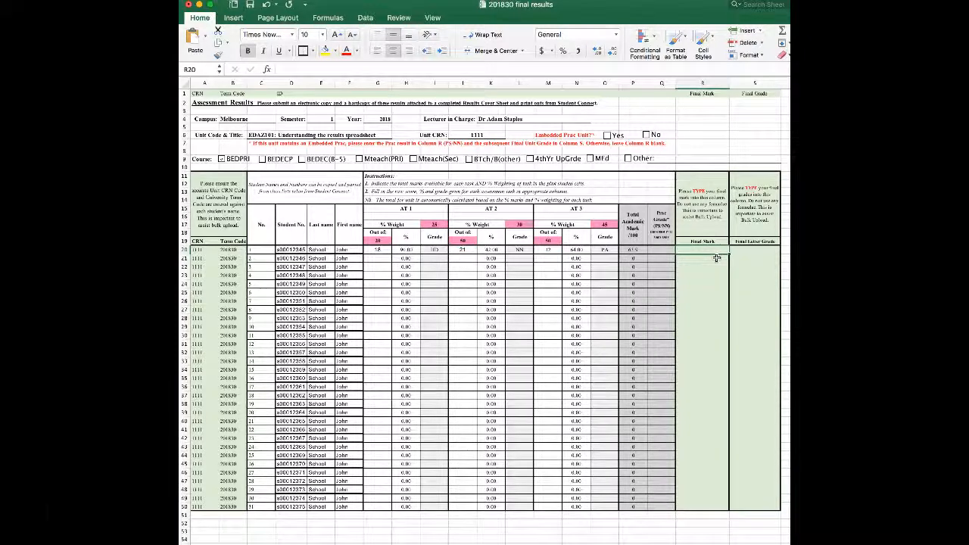
type("64")
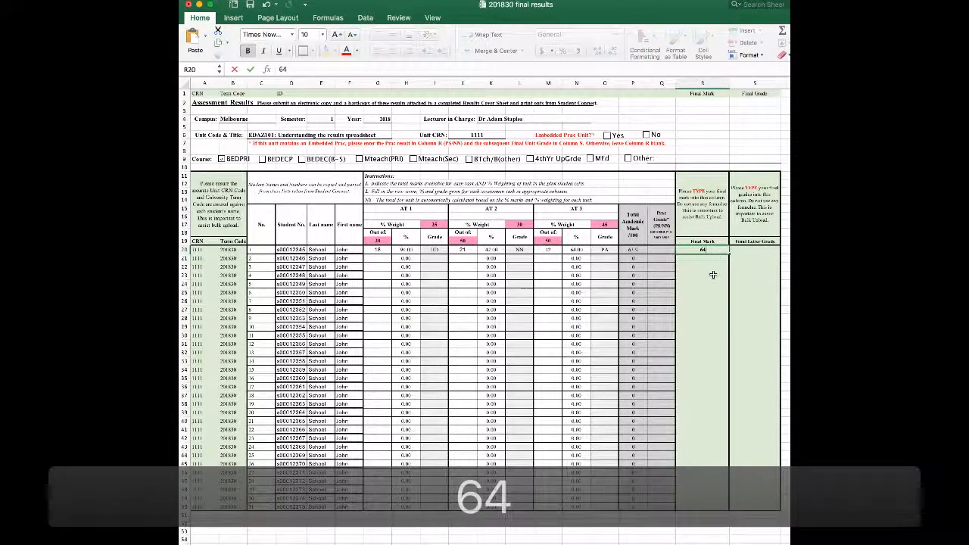
left_click(713, 275)
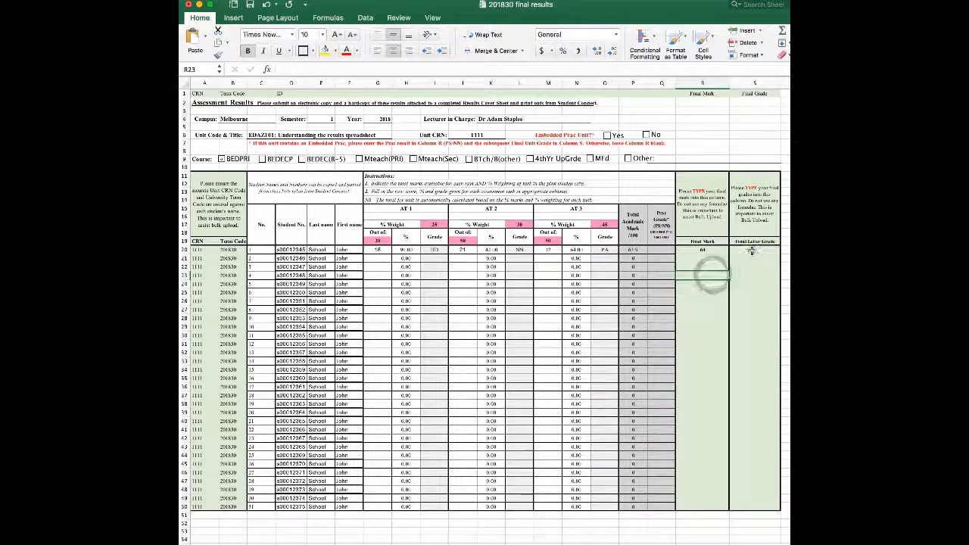
left_click(752, 250)
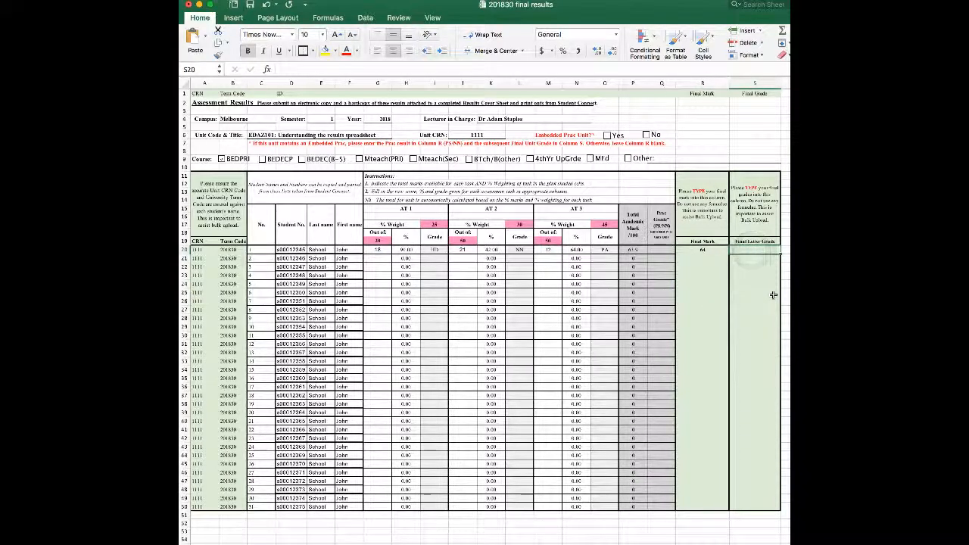
type("PA")
left_click(757, 333)
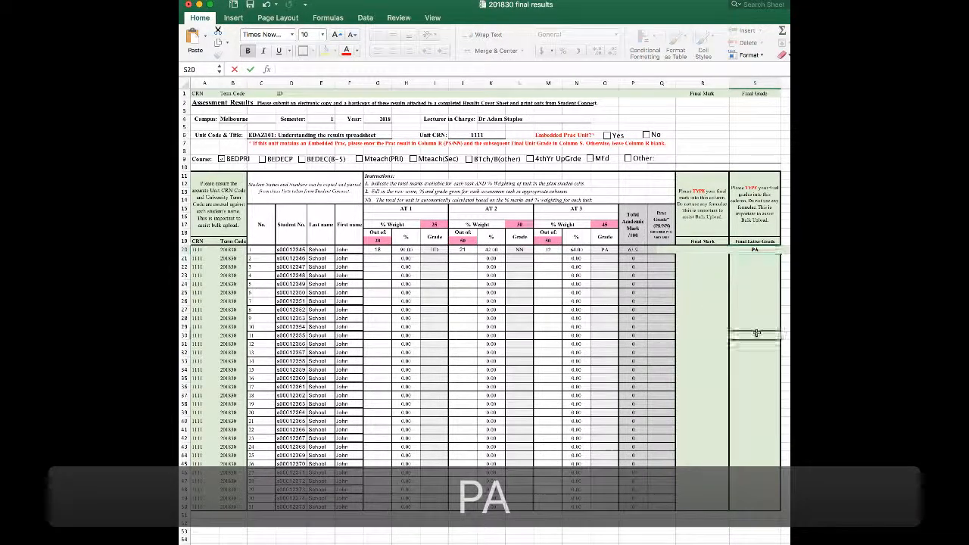